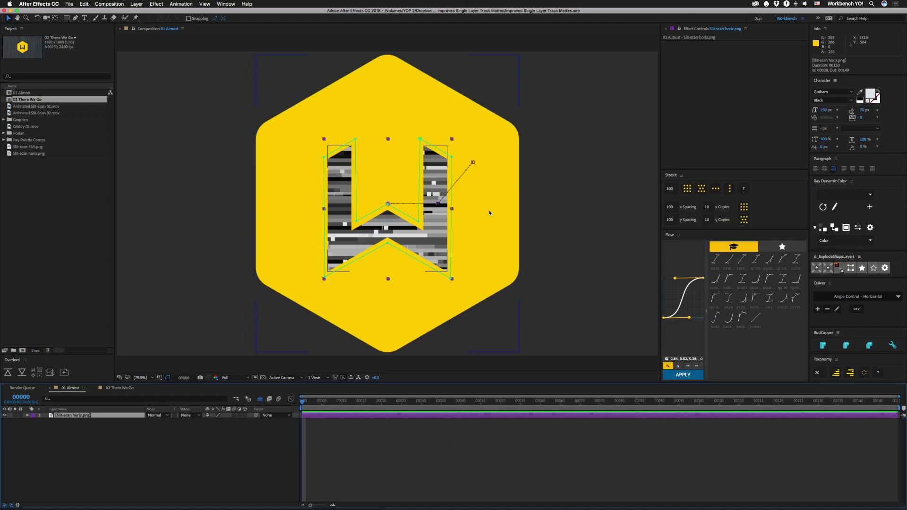
Check the texture at frame 00011, then shrink the hexagon W logo to about 58%.
mouse_move(305, 403)
left_mouse_down()
mouse_move(505, 404)
mouse_move(305, 405)
left_mouse_up()
left_click(512, 279)
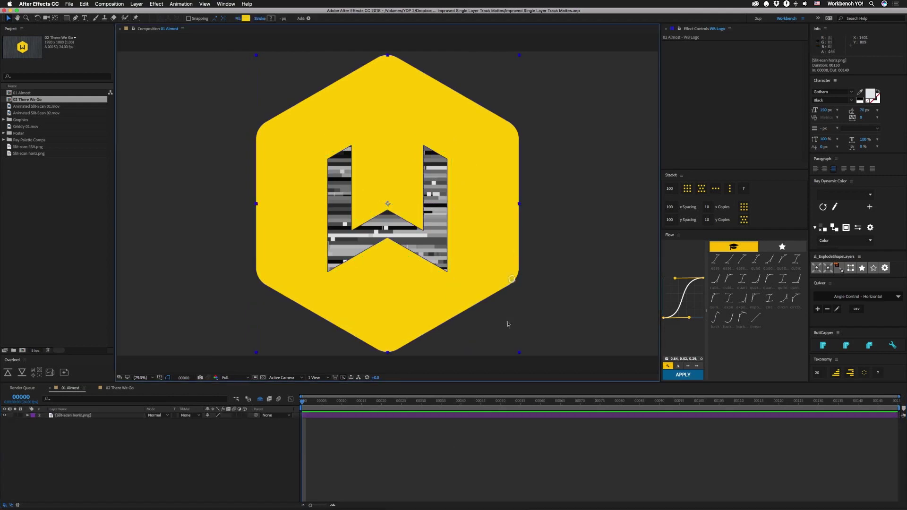
left_click_drag(519, 55, 483, 122)
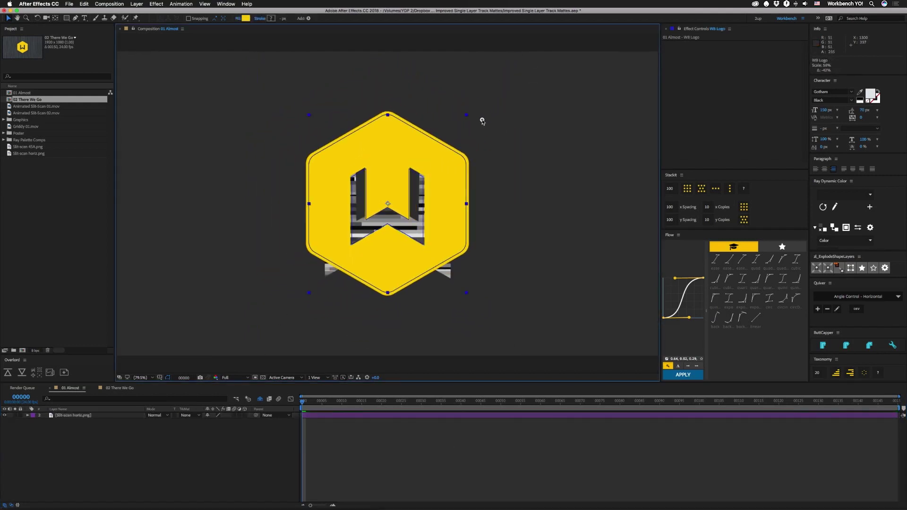
Scale the Slit-scan horiz.png texture down to 57% and check the reveal at frame 00019.
left_click(79, 415)
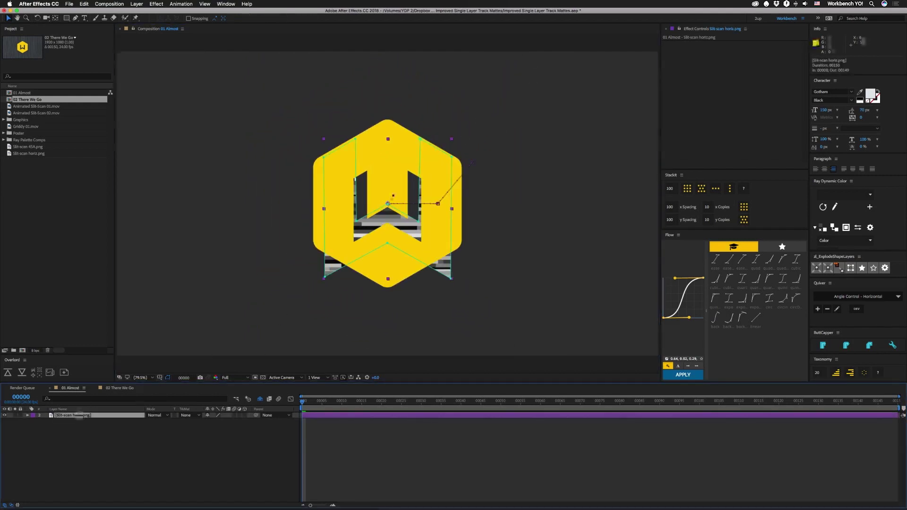
key("s")
left_click_drag(215, 421, 205, 426)
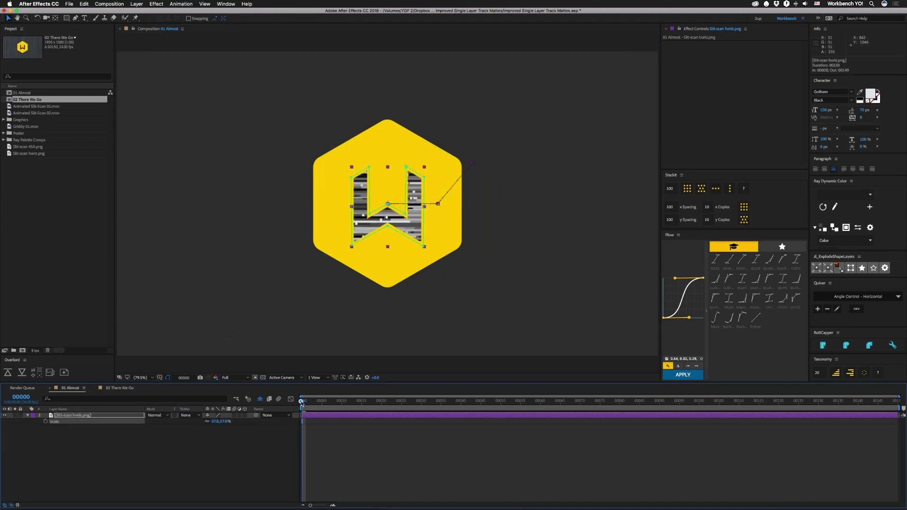
left_click_drag(301, 403, 461, 402)
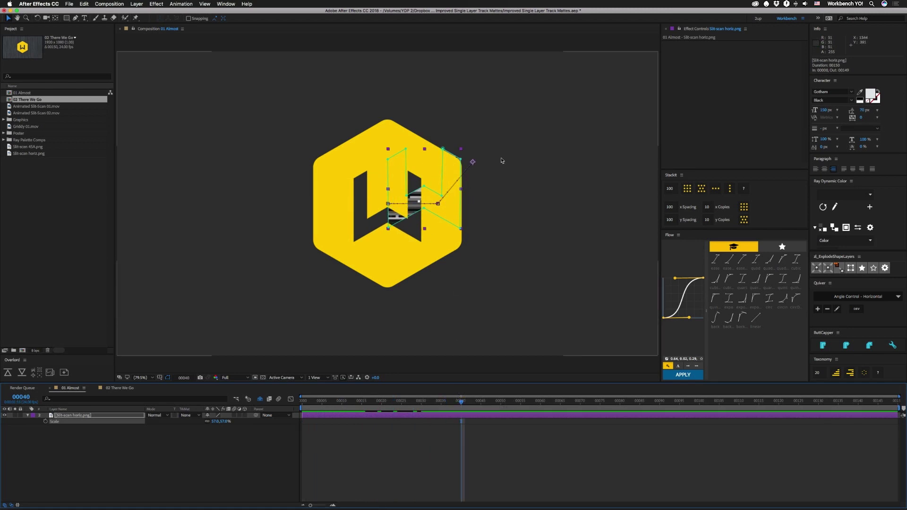
left_click(121, 392)
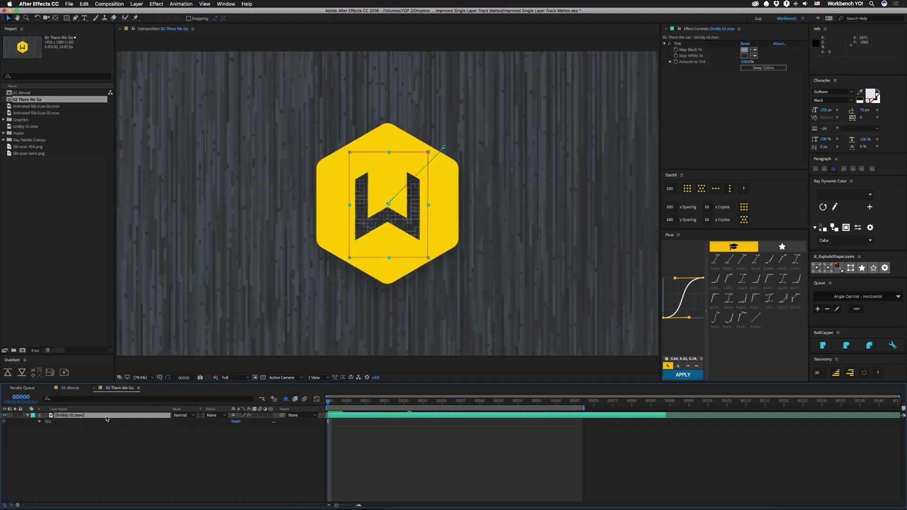
Show the Griddy 01.mov layer's Mask Path createPath and Tint expressions with EE.
key("e")
key("e")
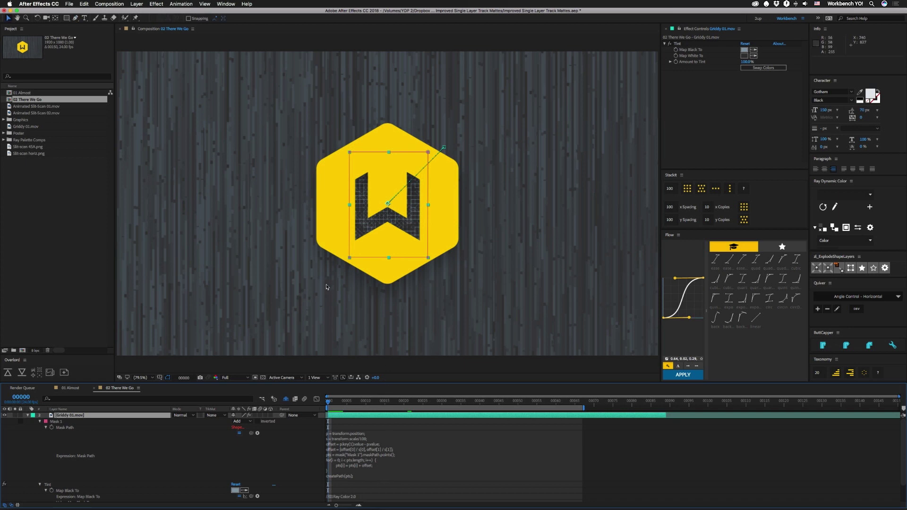
Nudge the bottom-left vertex of the Griddy 01.mov mask slightly right.
key("g")
left_click_drag(349, 257, 355, 257)
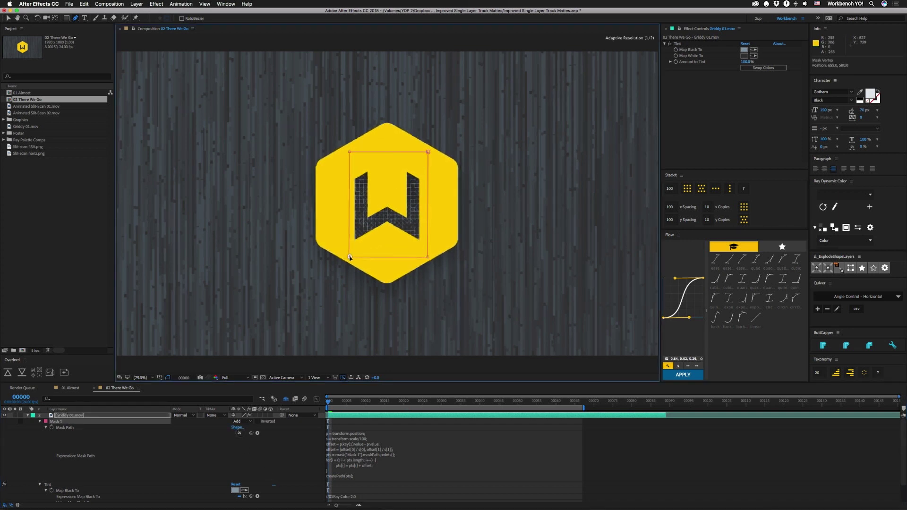
left_click(245, 452)
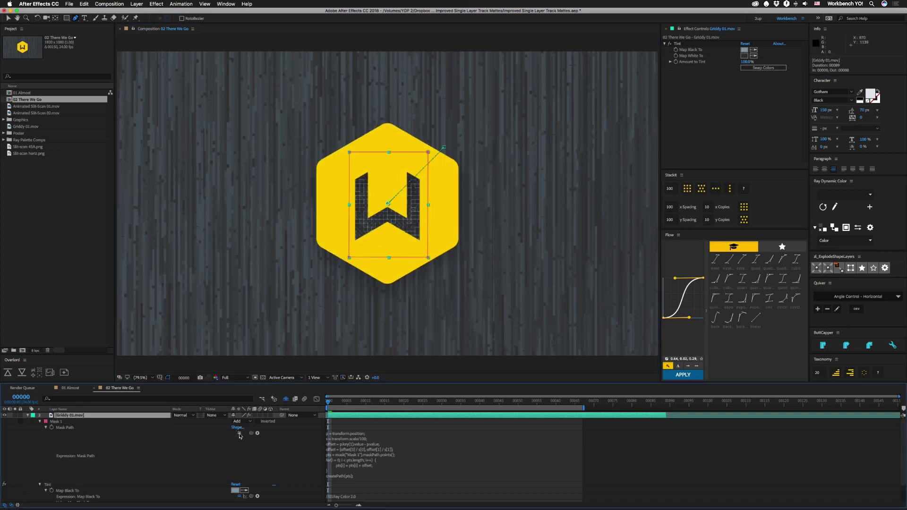
Test the Mask Path expression at frame 00048, then switch it off and return to frame 0.
left_click(239, 432)
left_click_drag(351, 406, 518, 410)
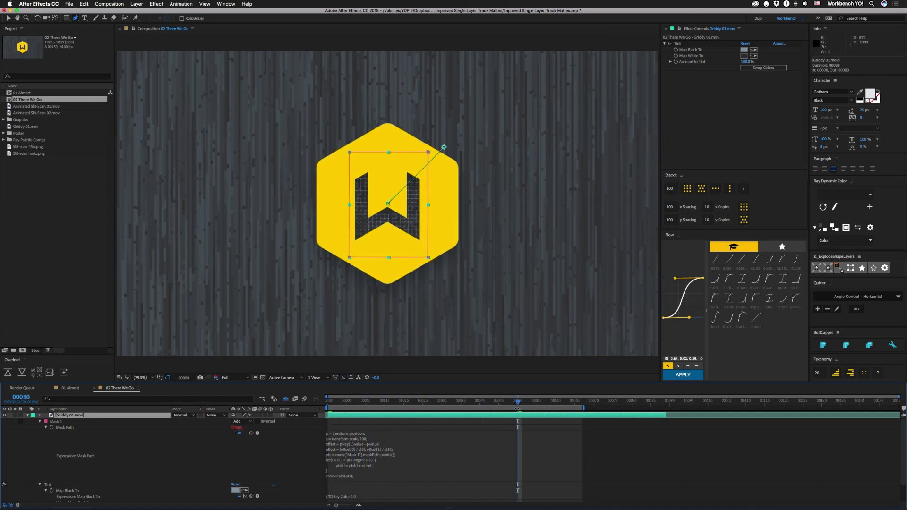
left_click(239, 433)
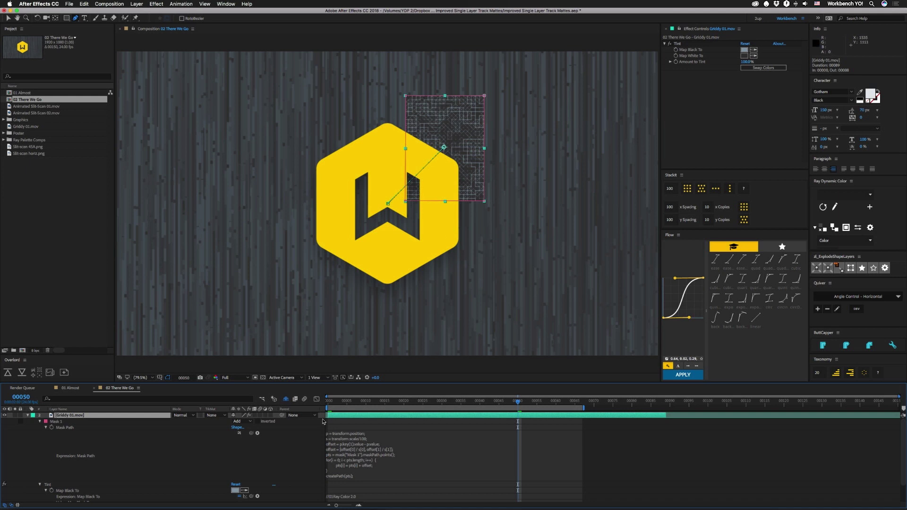
left_click_drag(342, 405, 326, 405)
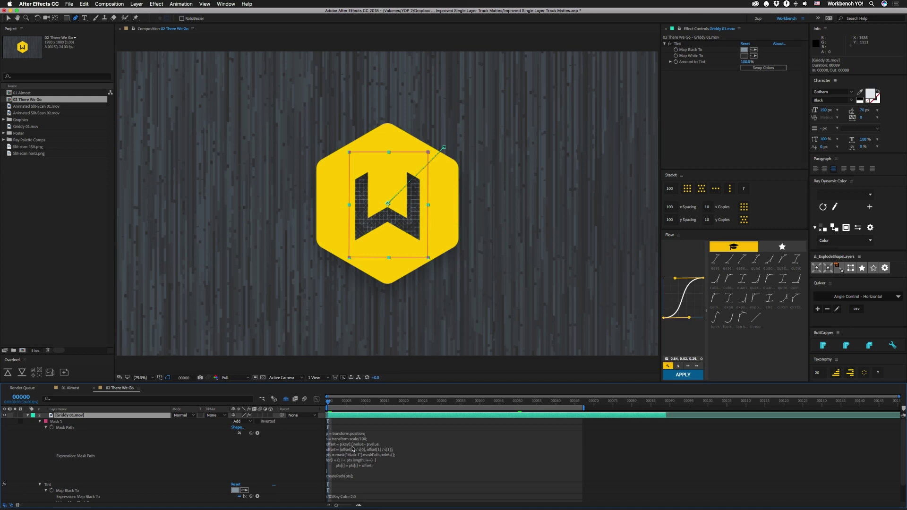
left_click(428, 258)
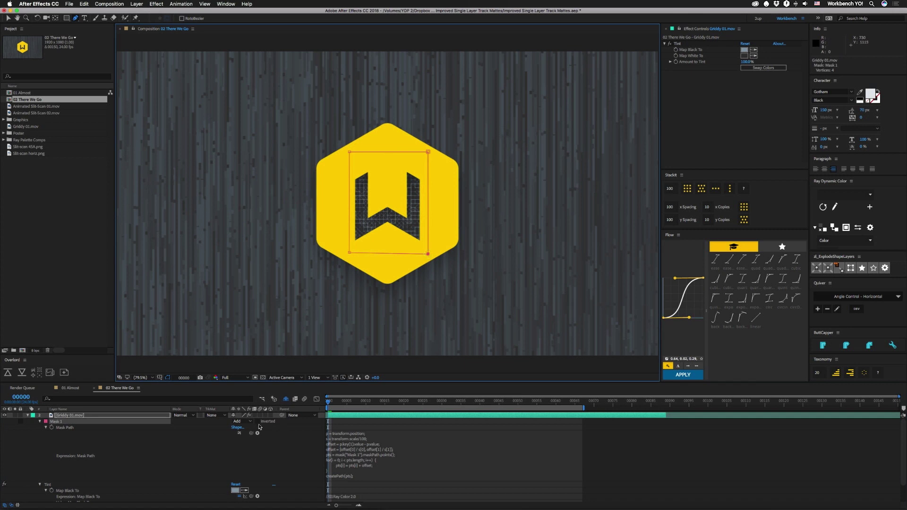
Preview the mask movement and inspect the Griddy 01.mov layer's Position keyframes.
left_click_drag(340, 406, 404, 409)
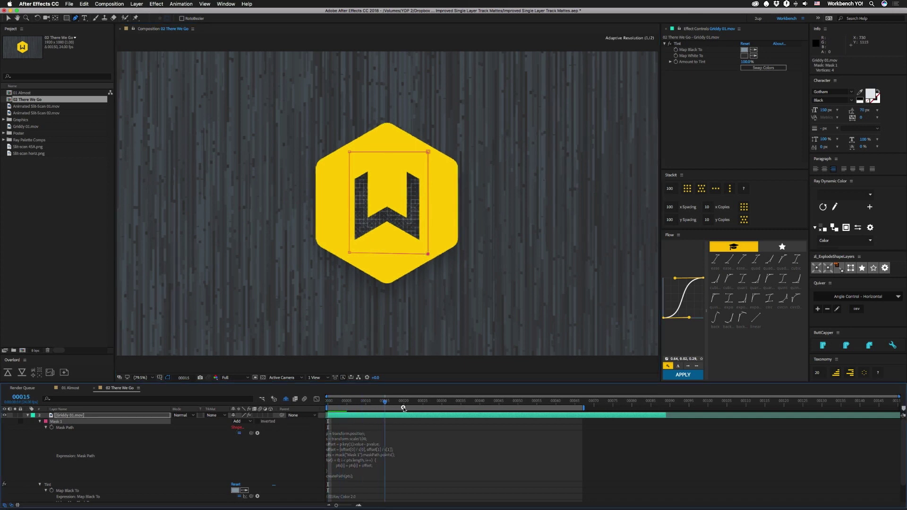
key("space")
left_click(314, 418)
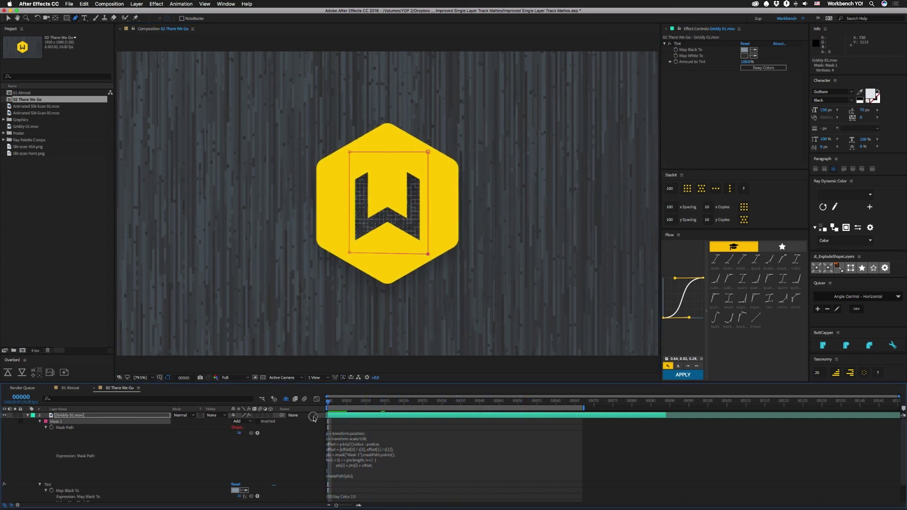
left_click(341, 416)
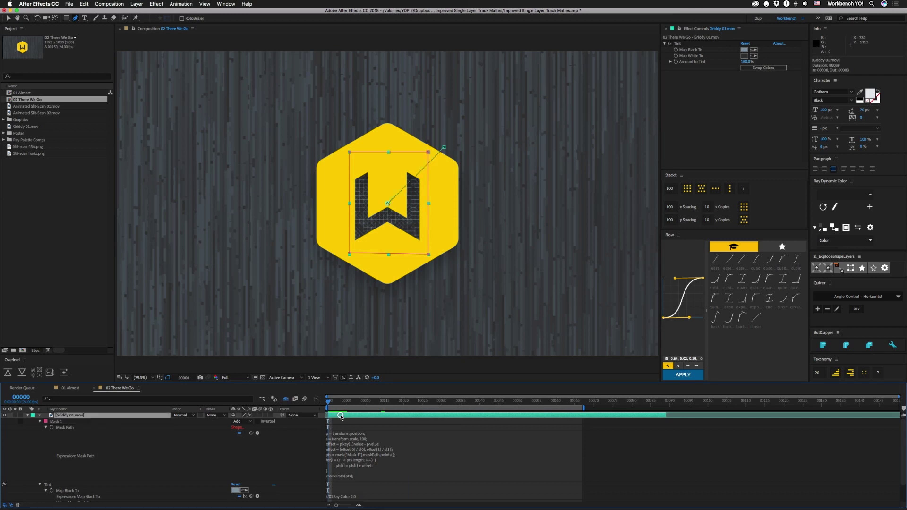
key("p")
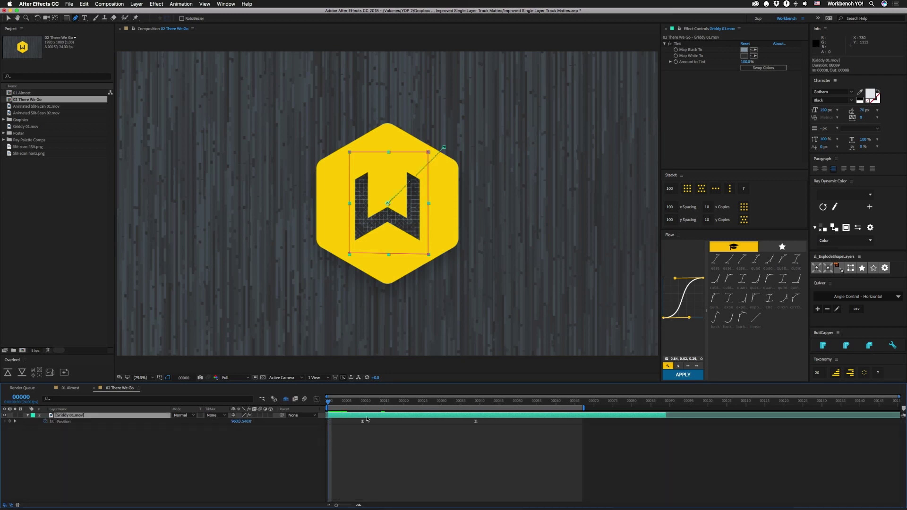
mouse_move(364, 405)
left_mouse_down()
mouse_move(453, 405)
mouse_move(363, 405)
left_mouse_up()
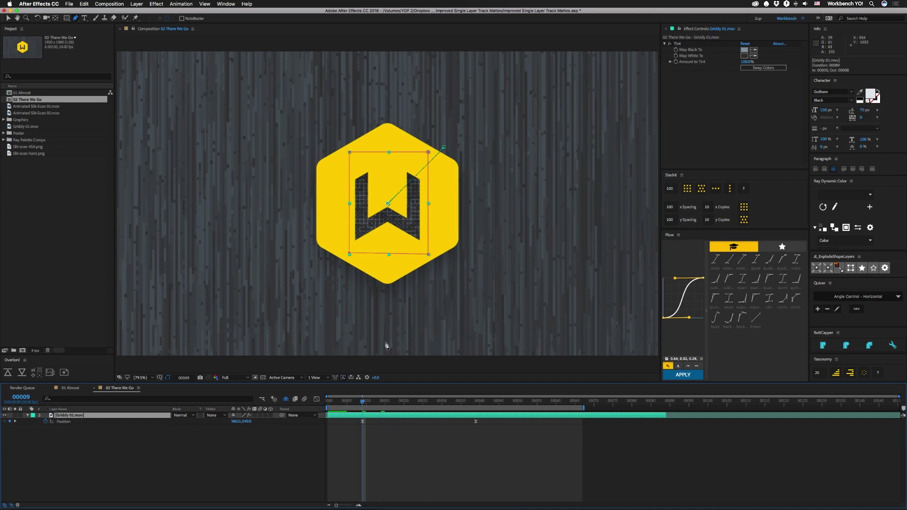
Delete the old expression from the Griddy 01.mov Mask Path.
key("m")
type("p = transform.position; s = transform.scale/100; offset = p.key(1).value - p.value; offset = [offset[0] / s[0], offset[1] / s[1]]; pts = mask(\"Mask 1\").maskPath.points(); for(i = 0; i < pts.length; i++) { \tpts[i] = pts[i] + offset; } createPath(pts);")
left_click(341, 448)
key("BackSpace")
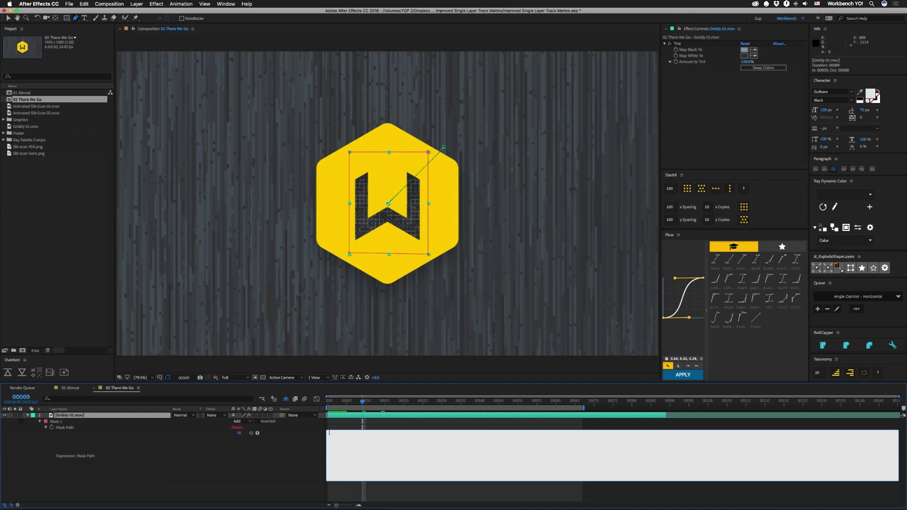
key("KP_Enter")
Apply Quiver's Lock Mask preset to the Griddy 01.mov Mask Path.
left_click(62, 428)
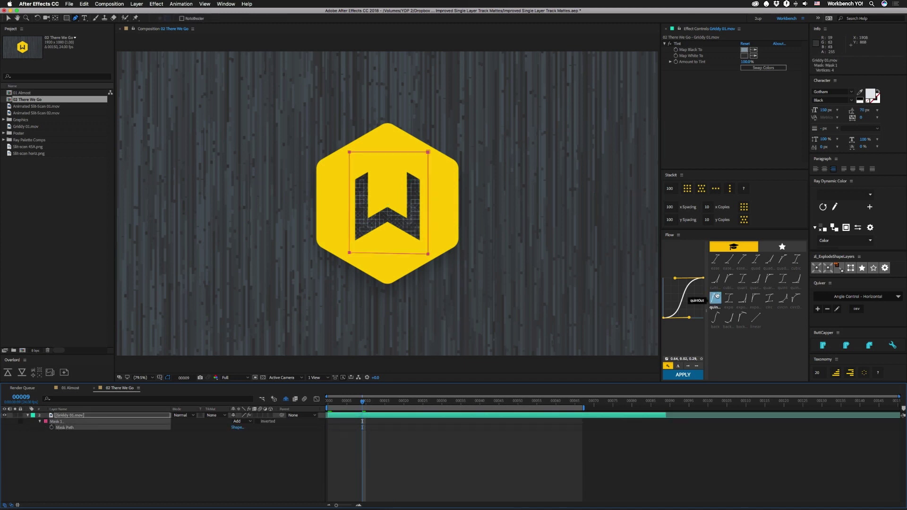
left_click(845, 297)
scroll(846, 304, "down", 10)
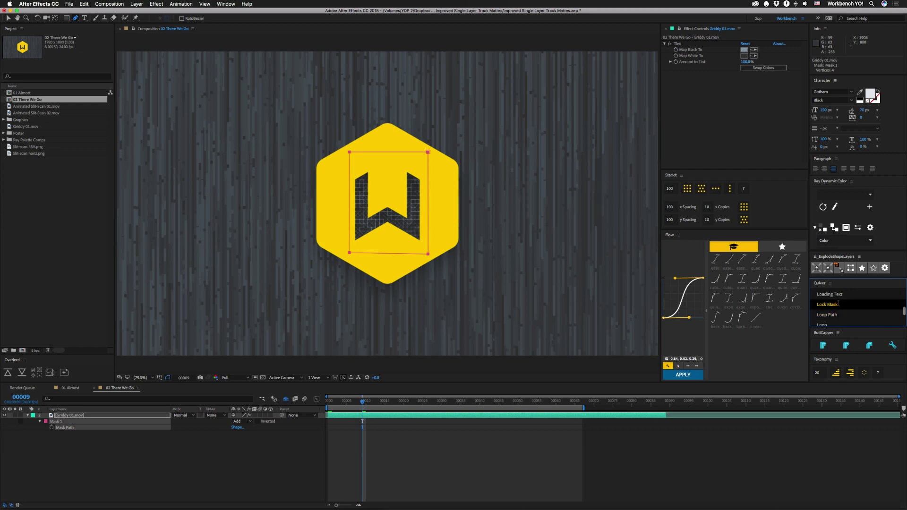
left_click(839, 304)
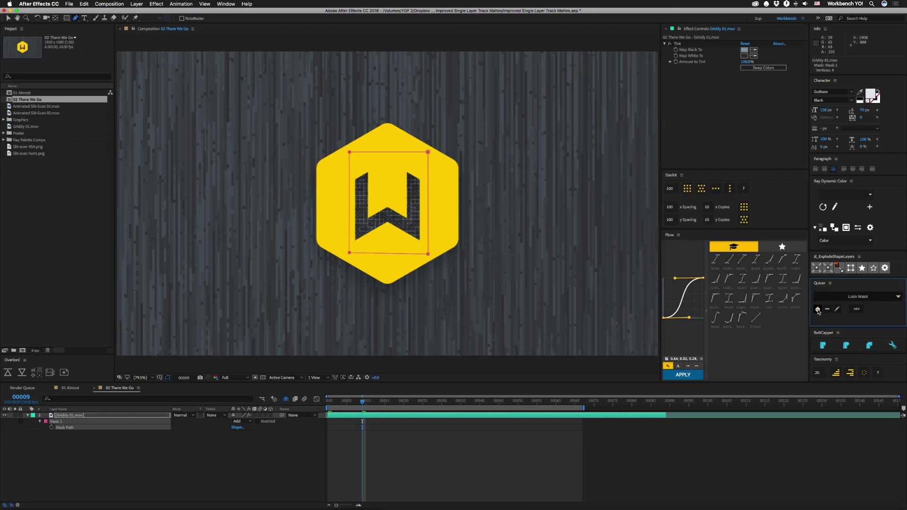
left_click(818, 310)
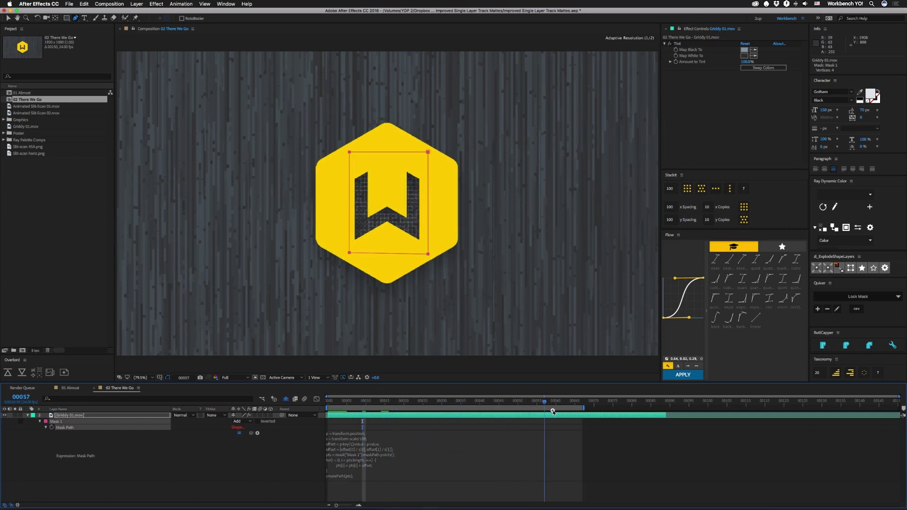
left_click(61, 417)
key("s")
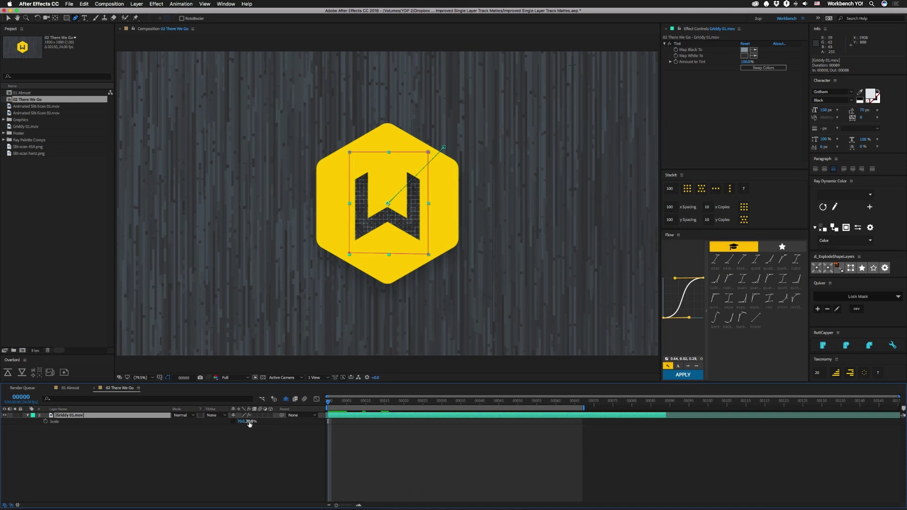
left_click_drag(250, 422, 264, 421)
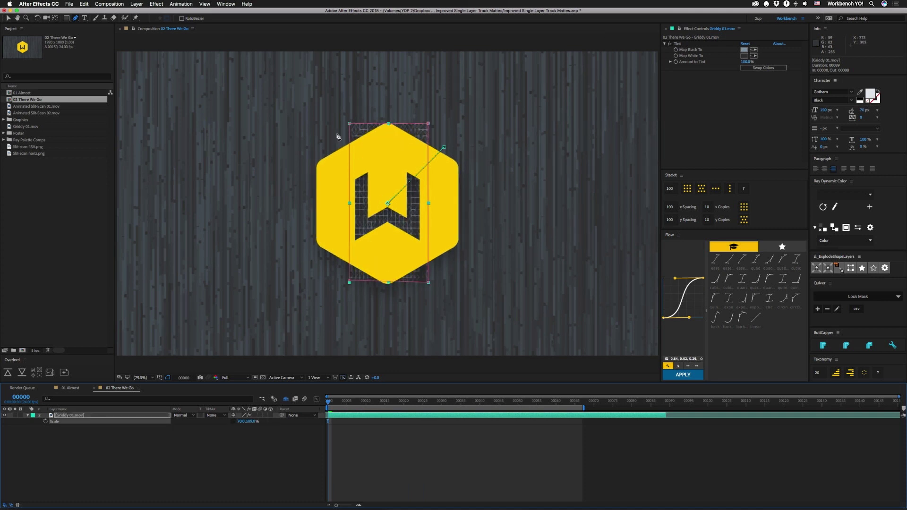
left_click_drag(329, 405, 340, 421)
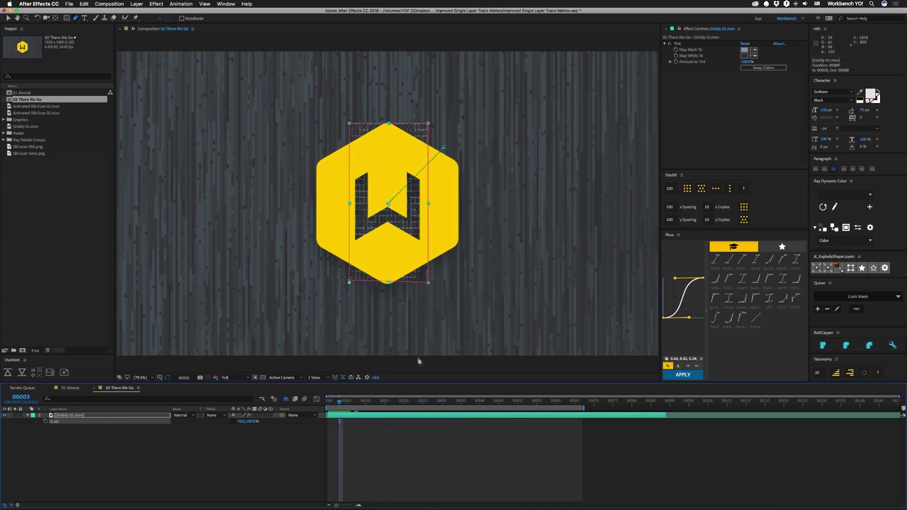
left_click_drag(241, 422, 237, 421)
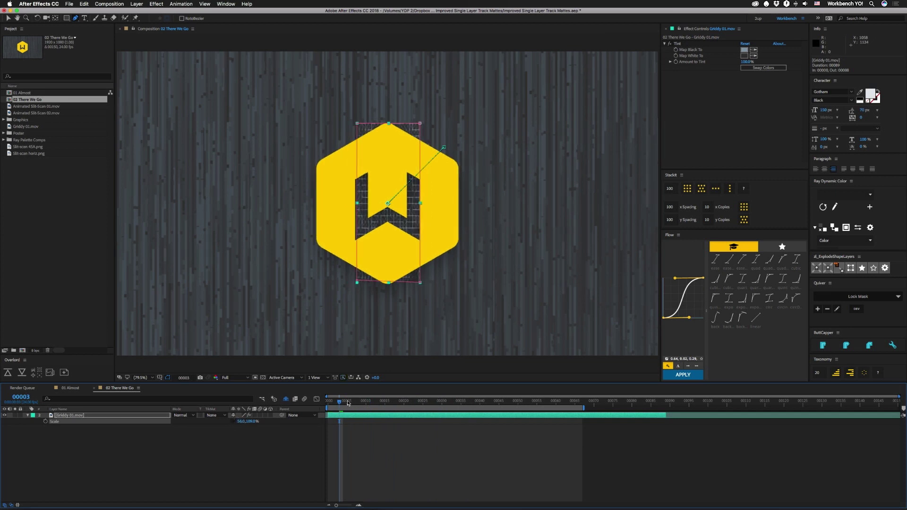
left_click_drag(352, 404, 477, 403)
key("super+z")
key("Home")
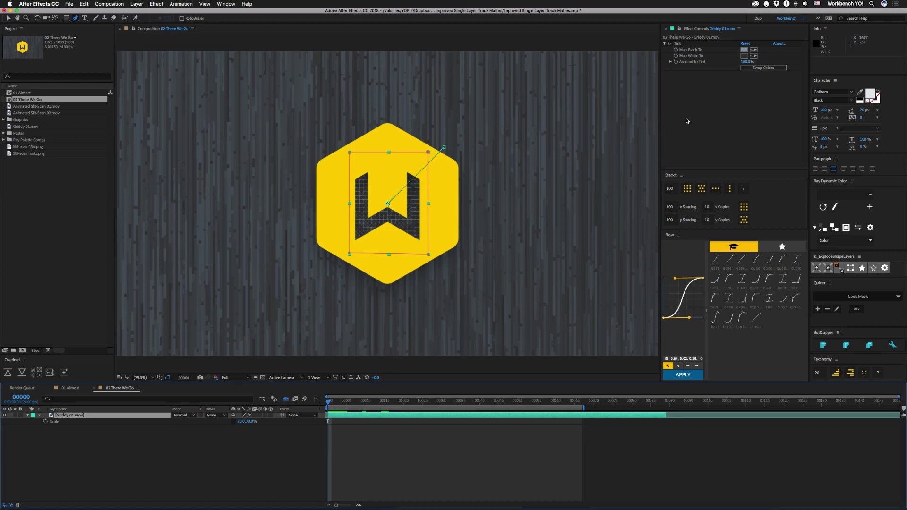
Play a preview of 02 There We Go to confirm the grid texture stays inside the W.
key("space")
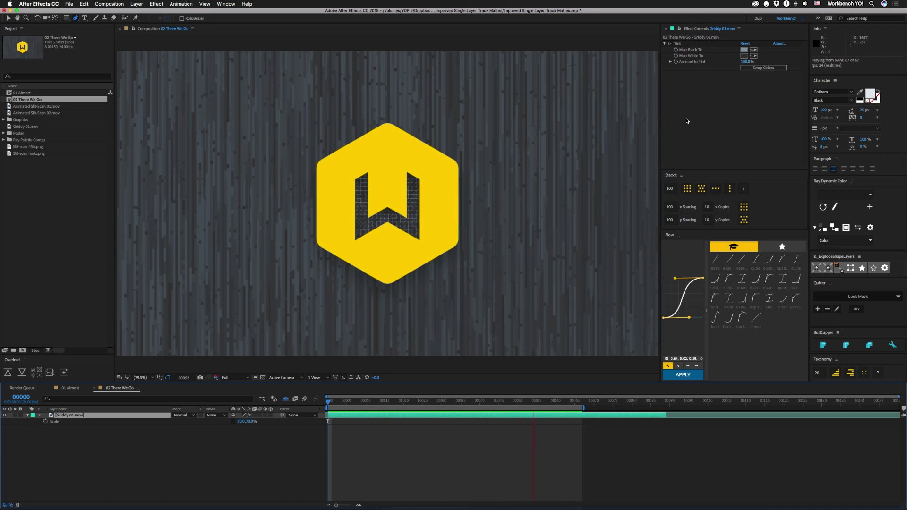